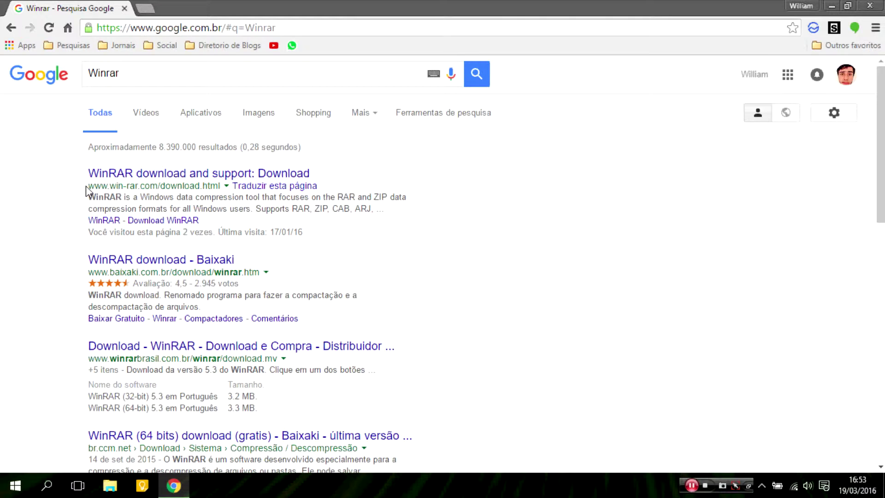
Step: Download the 32-bit Portuguese Brazilian version of WinRAR 5.31 from the official win-rar.com site
left_click(89, 174)
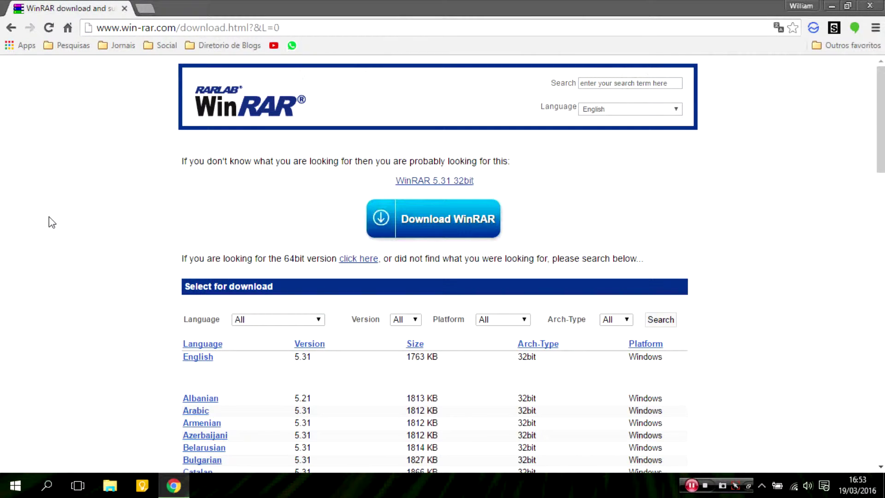
scroll(49, 217, "down", 2)
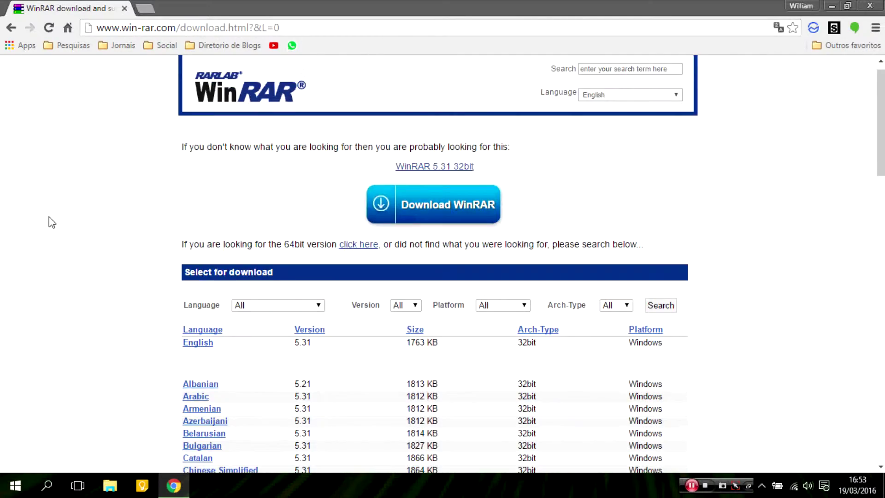
scroll(52, 223, "down", 14)
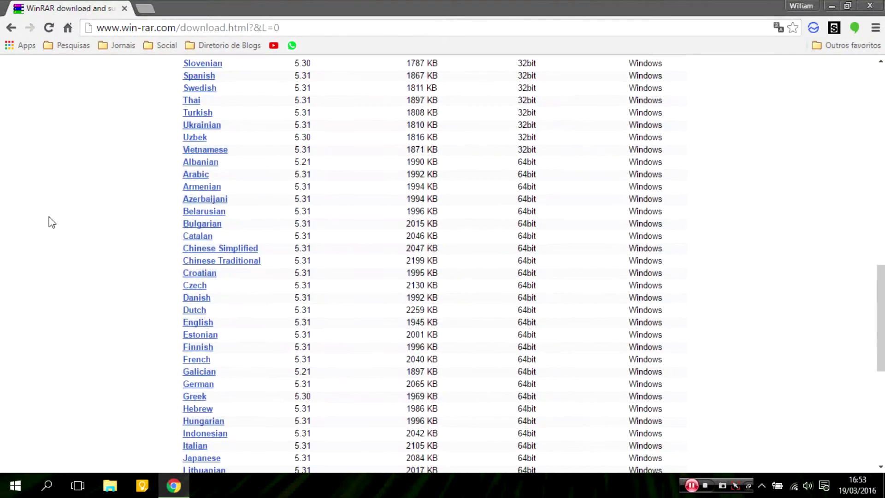
scroll(49, 216, "up", 4)
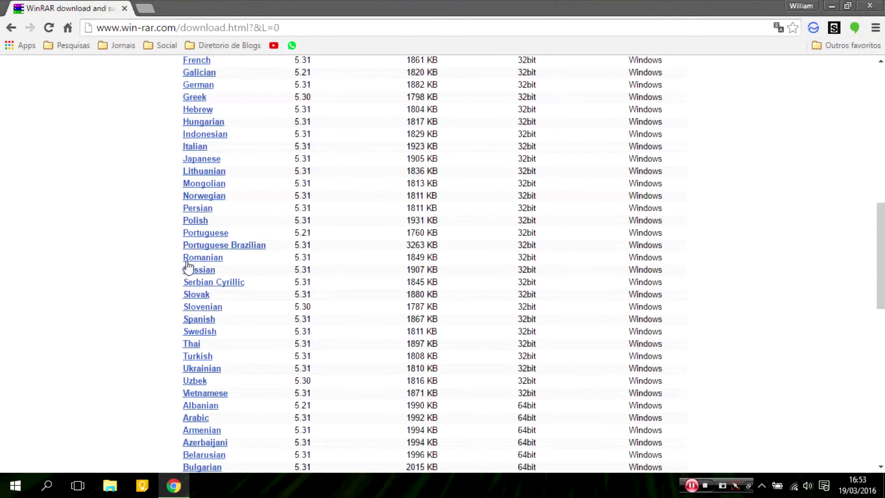
left_click(248, 249)
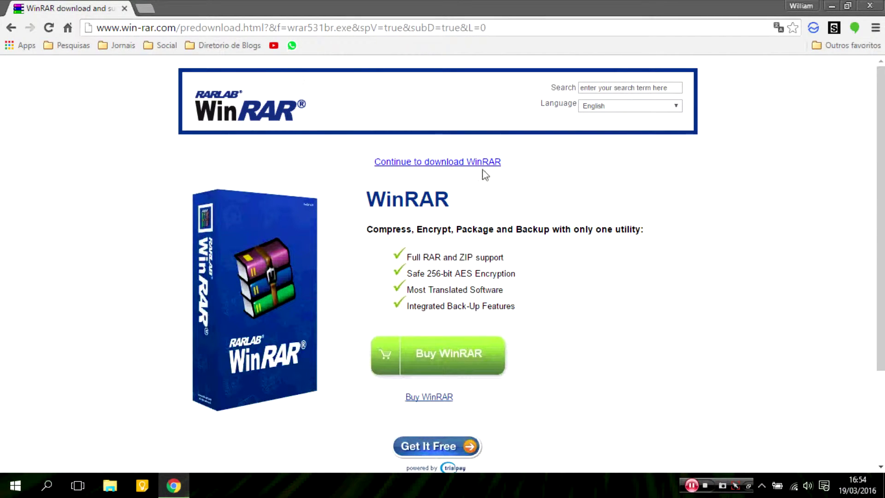
left_click(490, 167)
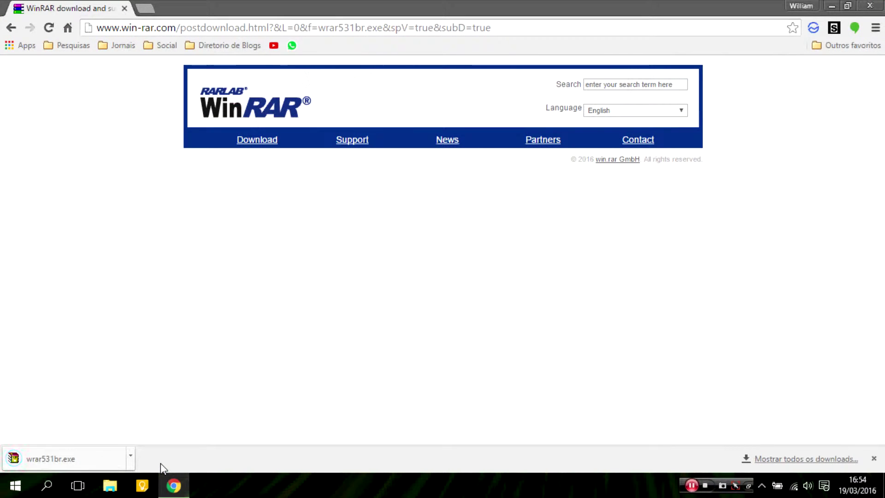
Step: Run the downloaded wrar531br.exe, close the browser and install WinRAR in C:\Program Files (x86)\WinRAR
left_click(115, 454)
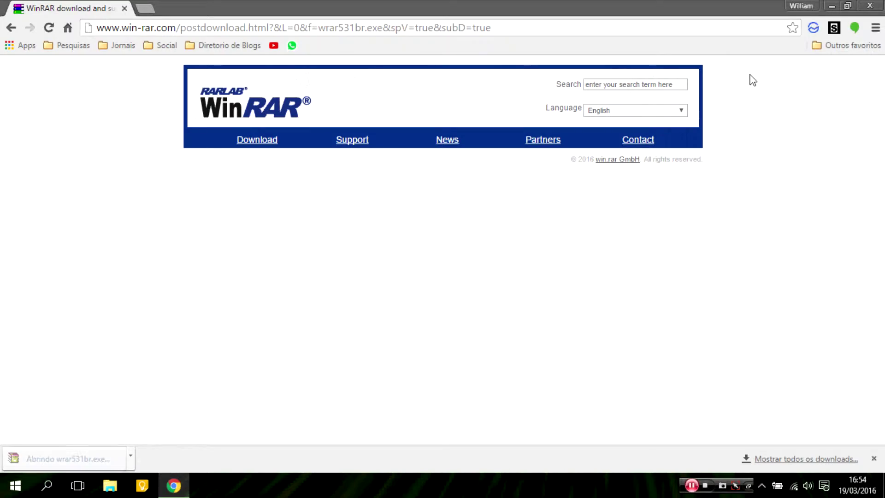
left_click(869, 5)
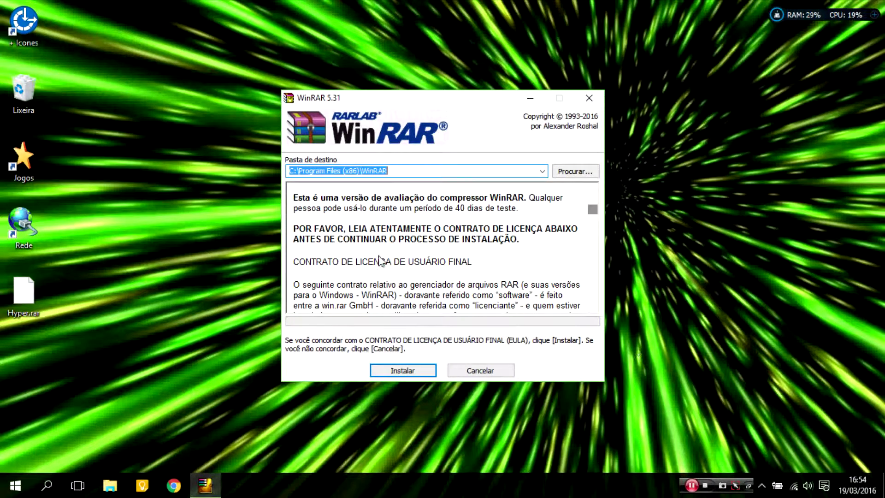
left_click(432, 369)
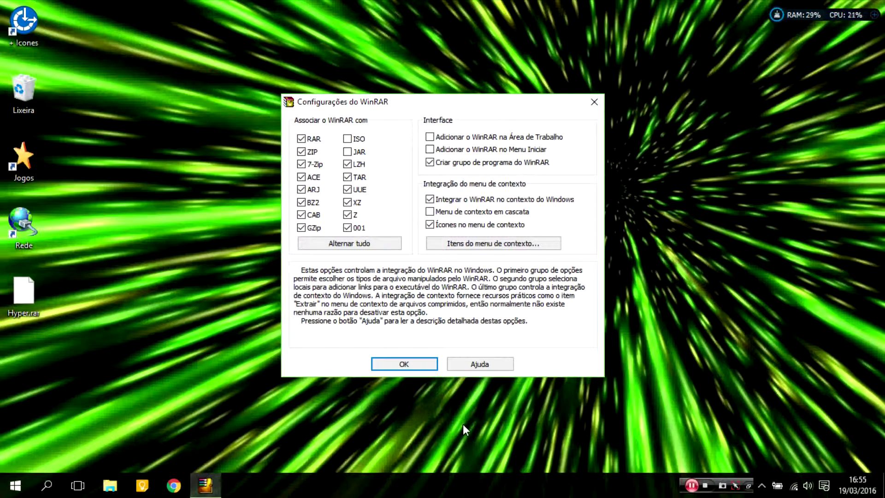
Step: Open the WinRAR context menu item settings and check which options Windows offers for Hyper.rar on the desktop
left_click(538, 248)
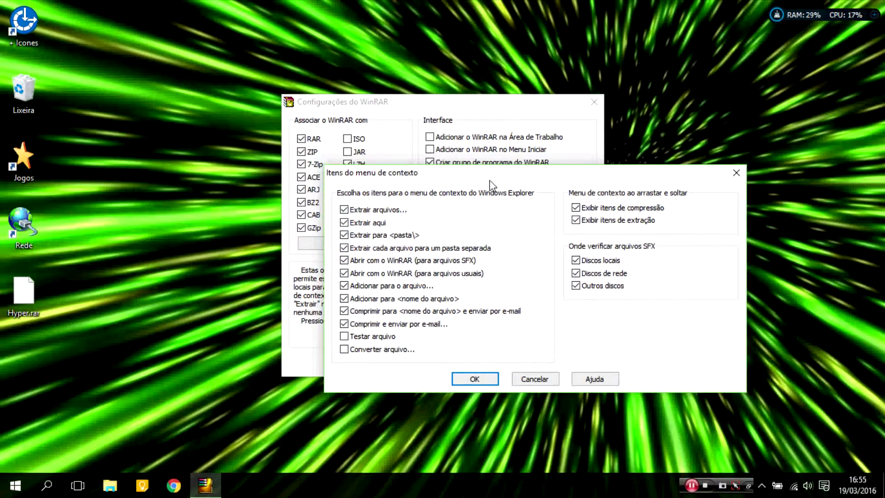
left_click_drag(490, 180, 429, 129)
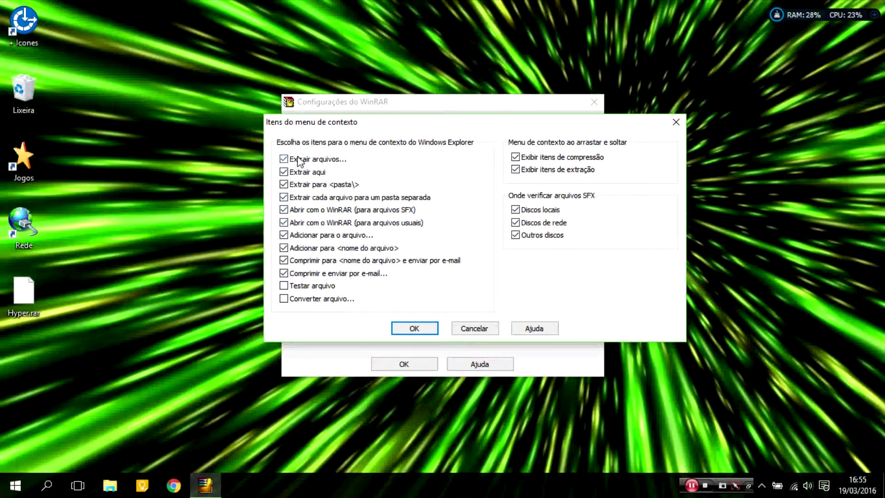
left_click(20, 290)
double_click(19, 284)
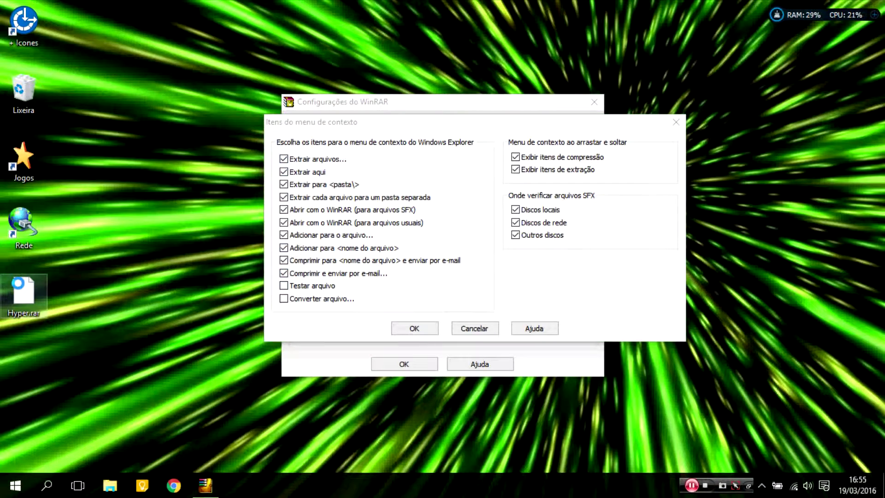
right_click(19, 284)
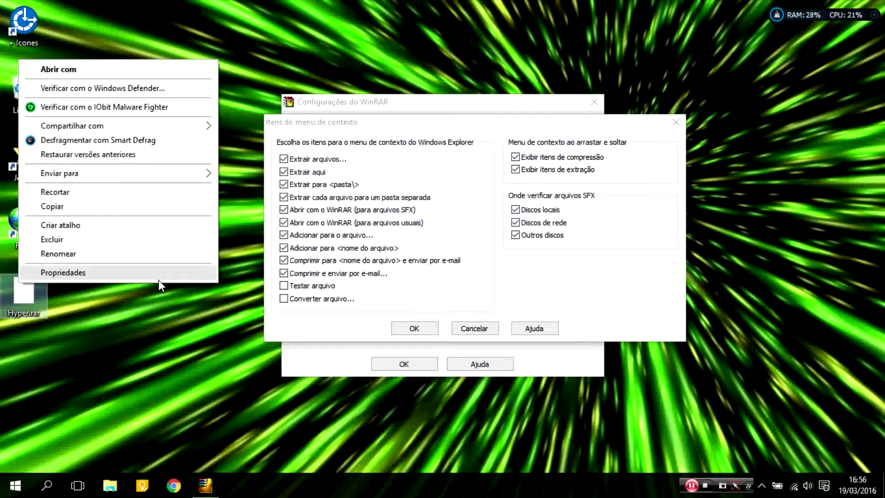
left_click(281, 330)
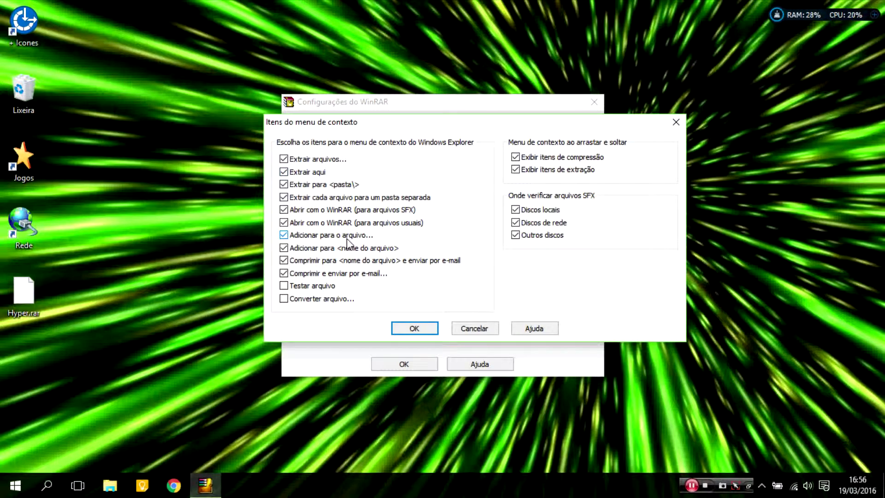
Step: Leave only "Extrair aqui" and "Adicionar para o arquivo..." enabled among the Windows Explorer context menu items and accept the selection
left_click(299, 247)
left_click(299, 260)
left_click(299, 273)
left_click(306, 223)
left_click(300, 210)
left_click(302, 197)
left_click(300, 185)
left_click(298, 160)
right_click(24, 293)
left_click(127, 390)
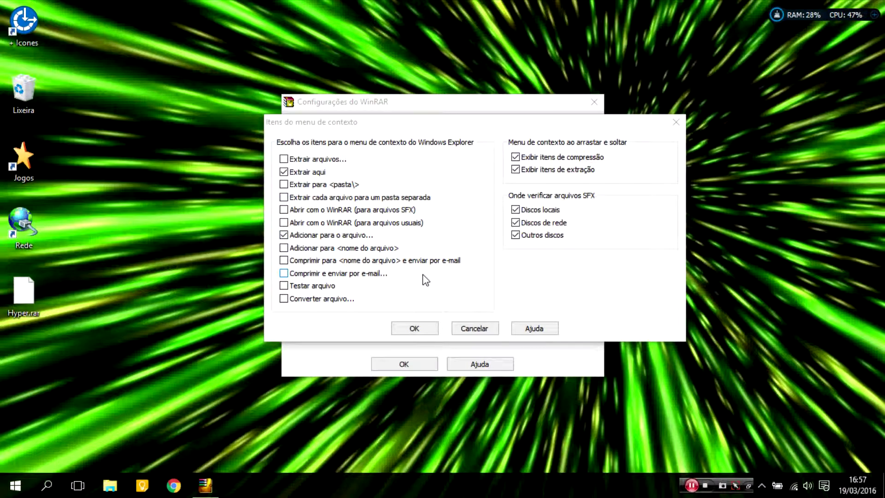
key("Return")
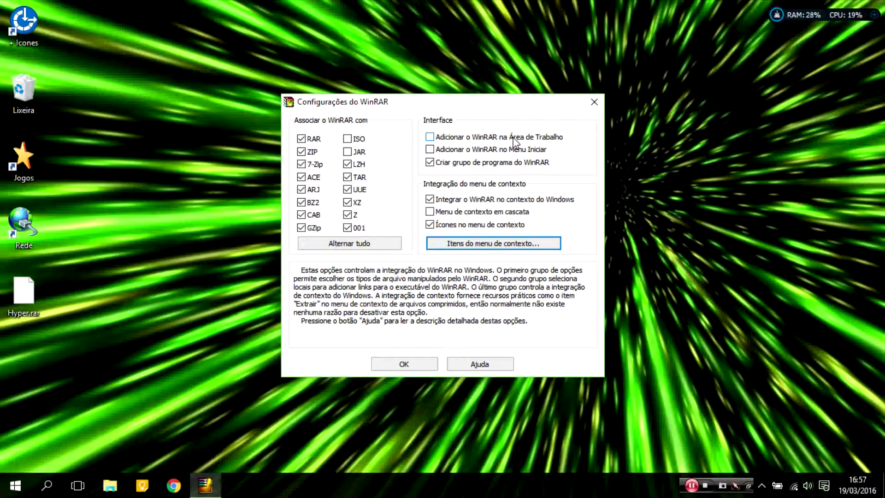
Step: Enable adding WinRAR to the desktop, accept the settings and finish the installation
left_click(513, 138)
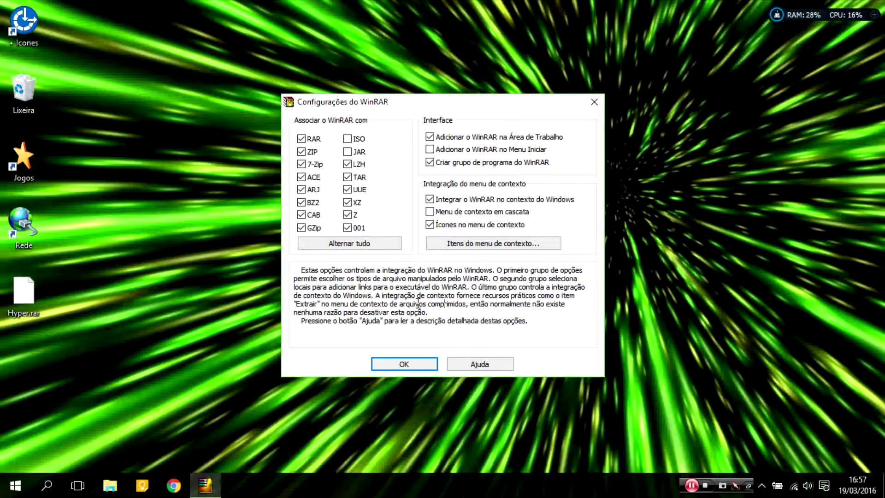
left_click(406, 366)
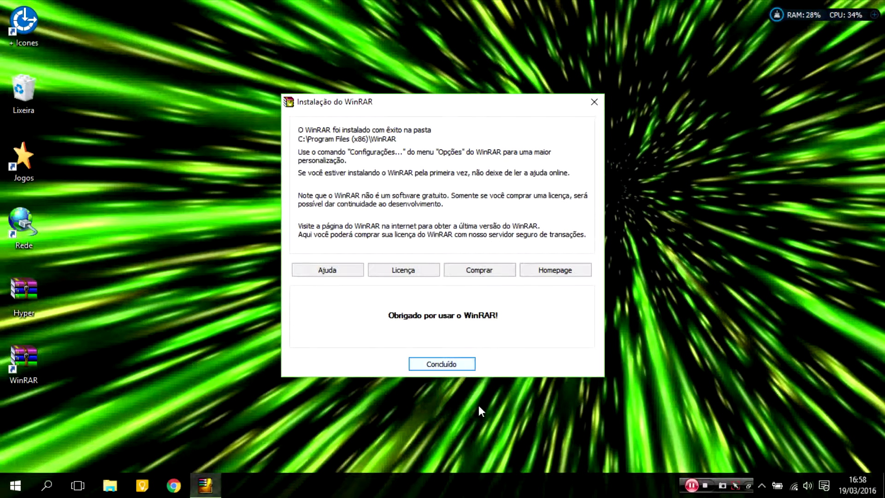
left_click(457, 363)
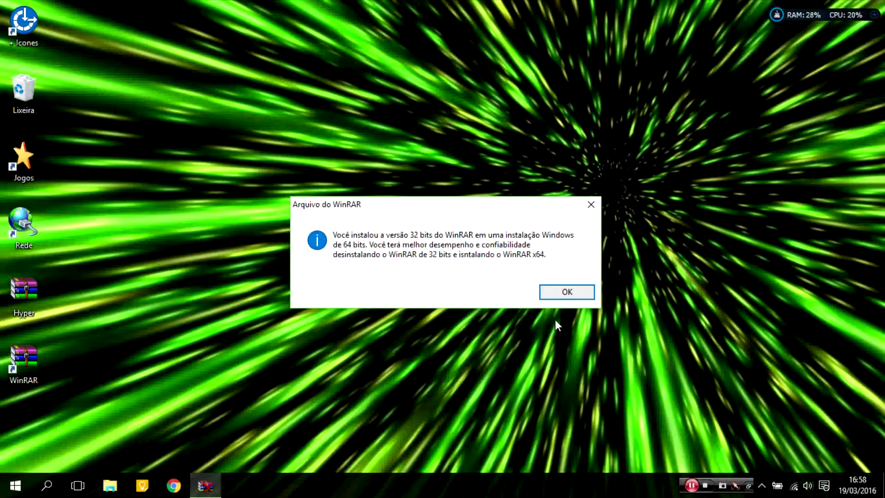
Step: Decline the Baidu Antivirus installation and dismiss the 32-bit and first-use notices
left_click(571, 294)
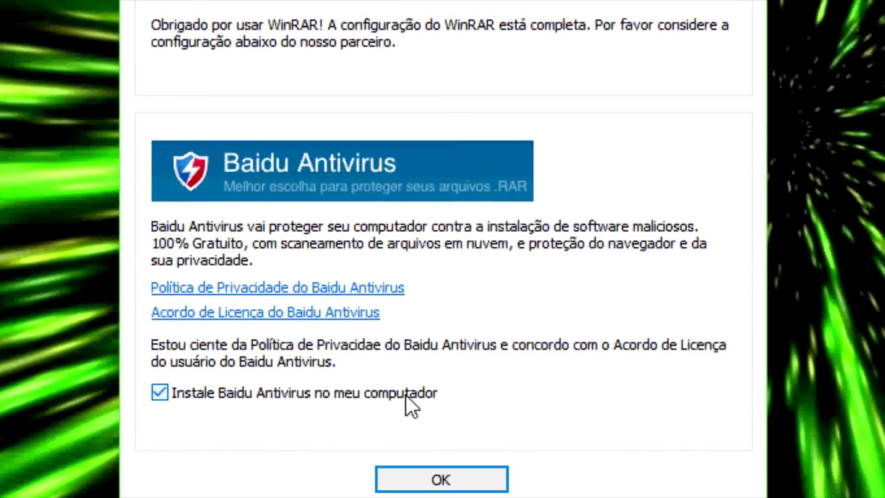
left_click(423, 321)
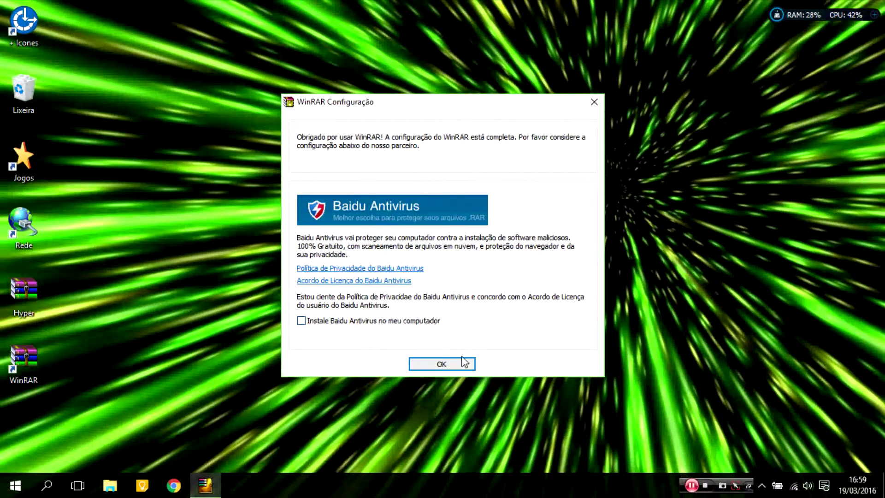
left_click(465, 371)
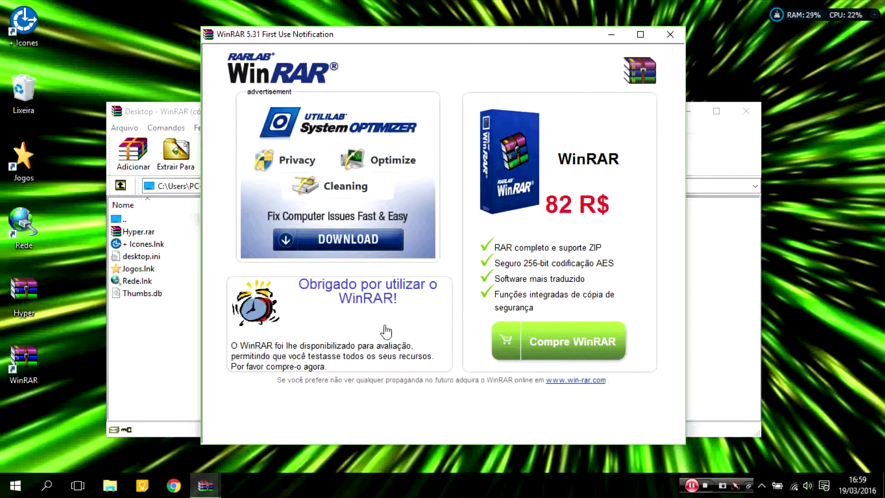
left_click(666, 39)
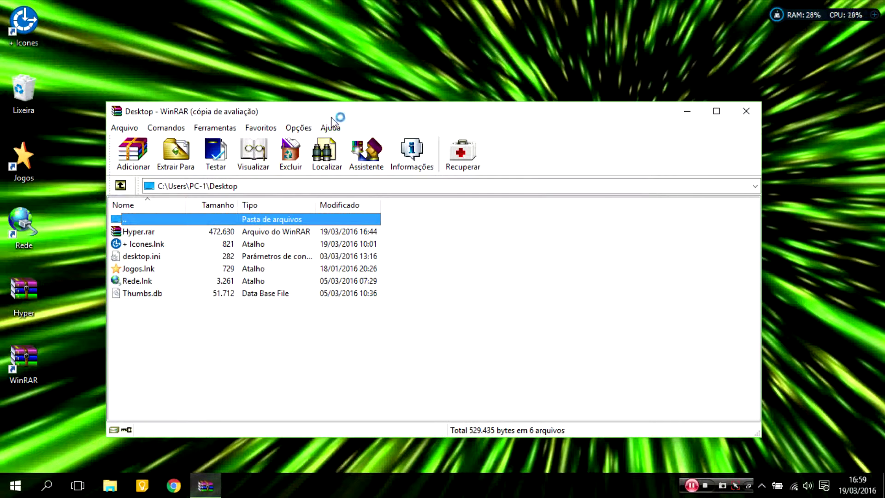
Step: Examine the archive creation settings for the Desktop folder, cancel them and close WinRAR
left_click(134, 159)
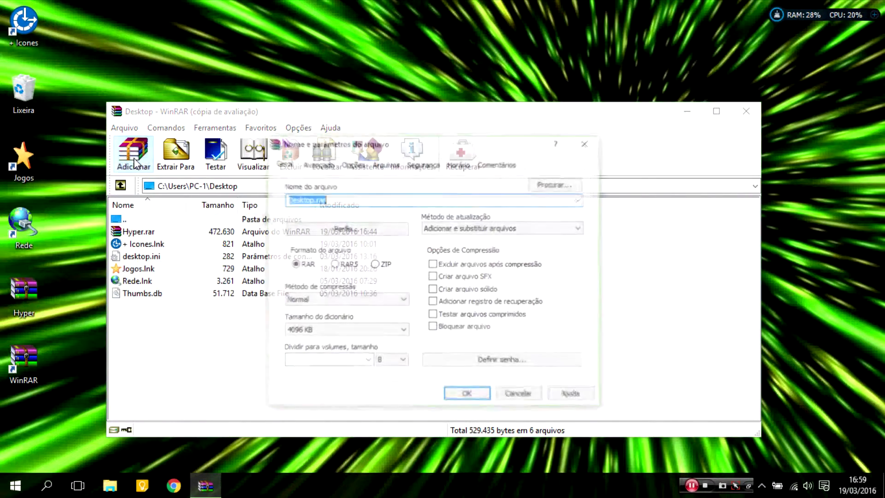
left_click(572, 184)
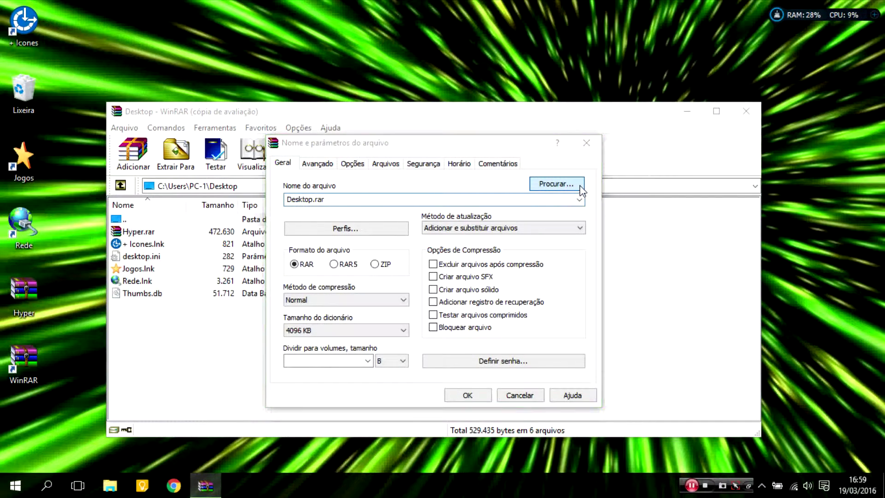
left_click(586, 142)
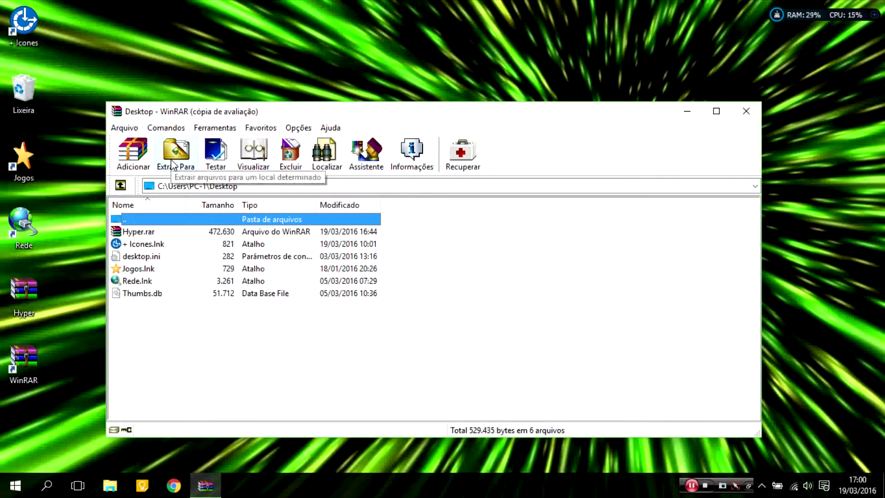
left_click(156, 230)
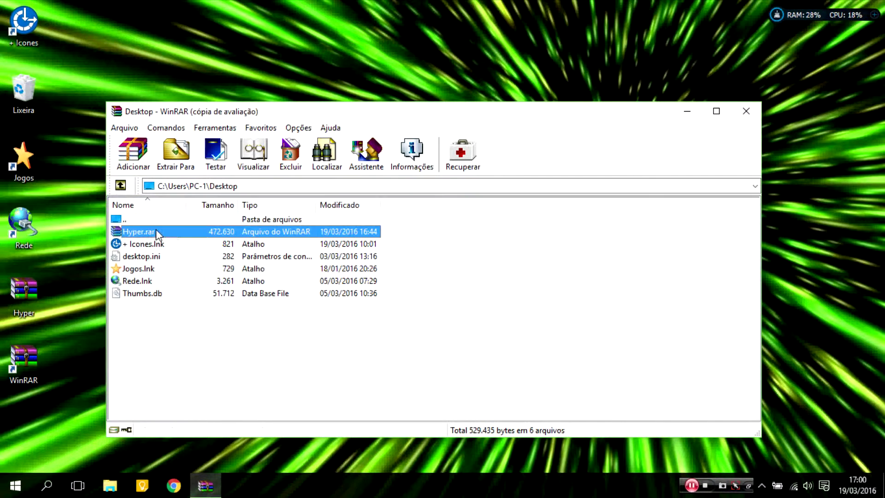
left_click(742, 112)
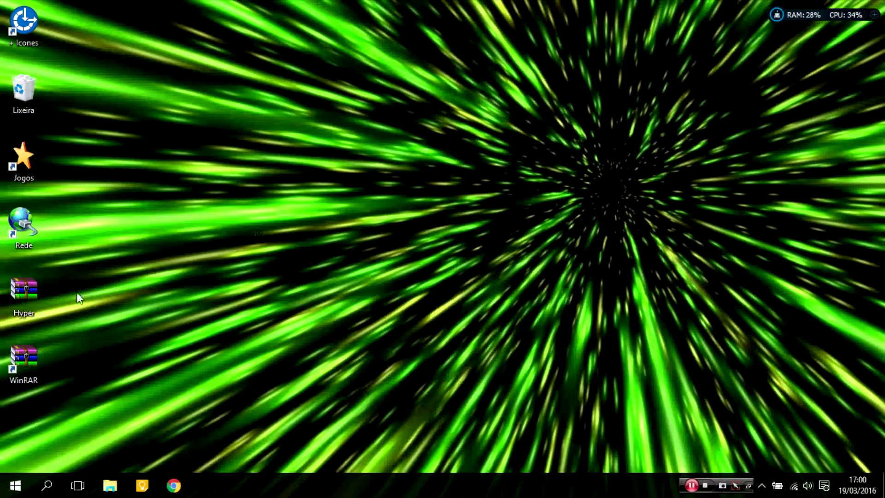
Step: Extract the contents of the Hyper archive directly onto the desktop
right_click(20, 291)
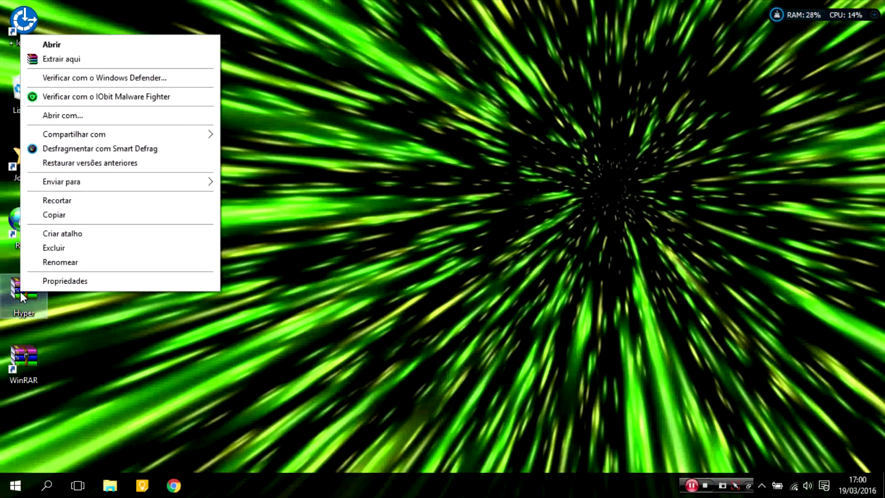
left_click(113, 60)
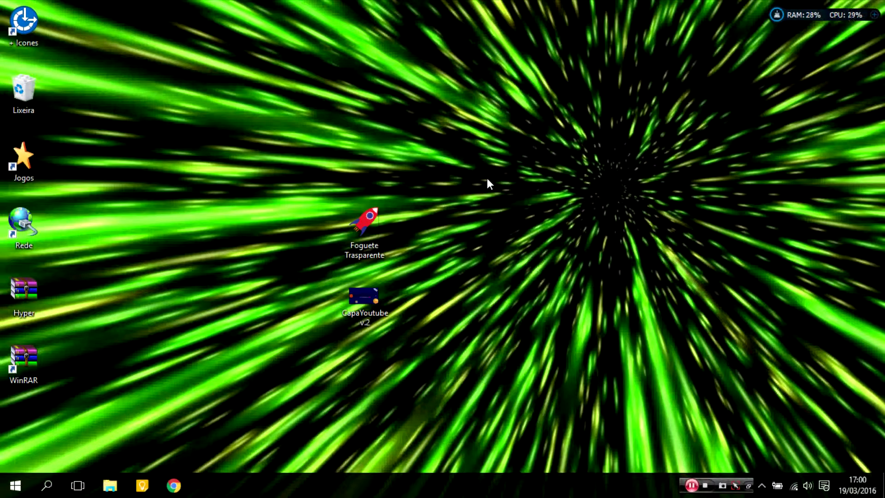
Step: Compress Foguete Trasparente and CapaYoutube v.2 into a RAR archive named ArquivosImportantes.rar and place it beside the two images on the desktop
left_click_drag(486, 178, 414, 294)
left_click_drag(381, 347, 363, 306)
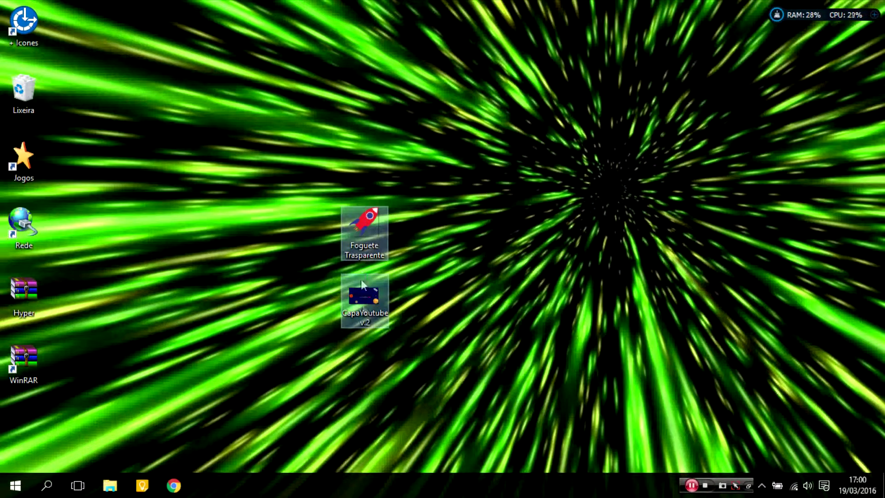
right_click(357, 225)
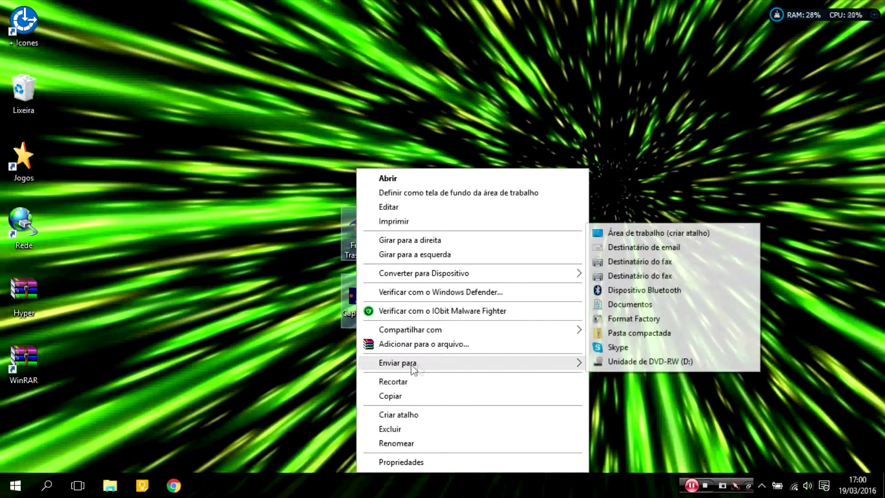
left_click(442, 345)
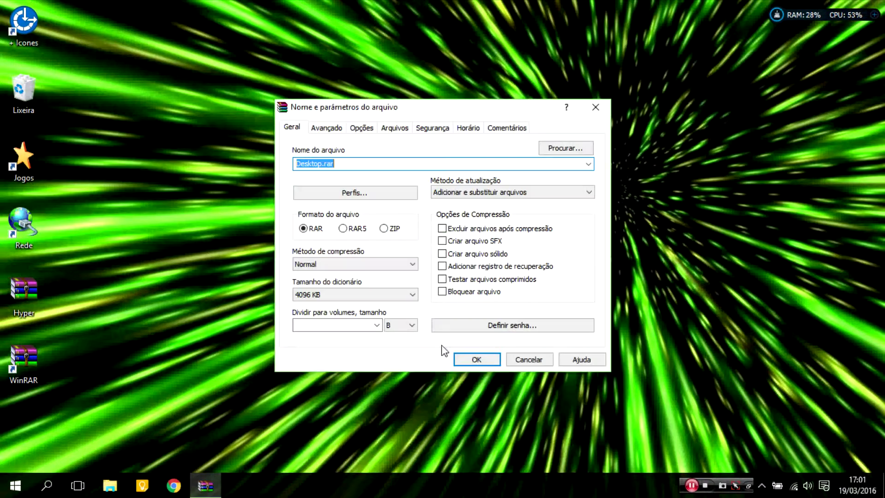
left_click(322, 164)
double_click(323, 164)
left_click(312, 163)
left_click_drag(315, 163, 288, 165)
type("ArquivosImportantes")
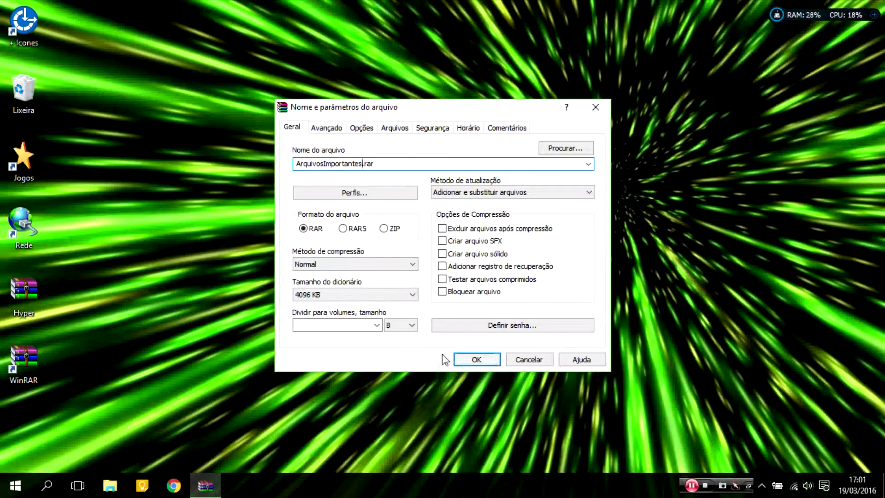
left_click(469, 358)
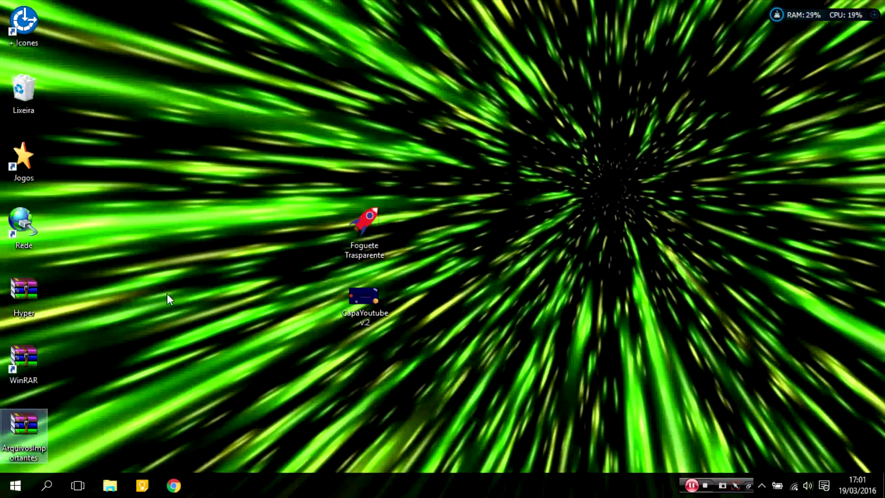
left_click_drag(32, 423, 265, 190)
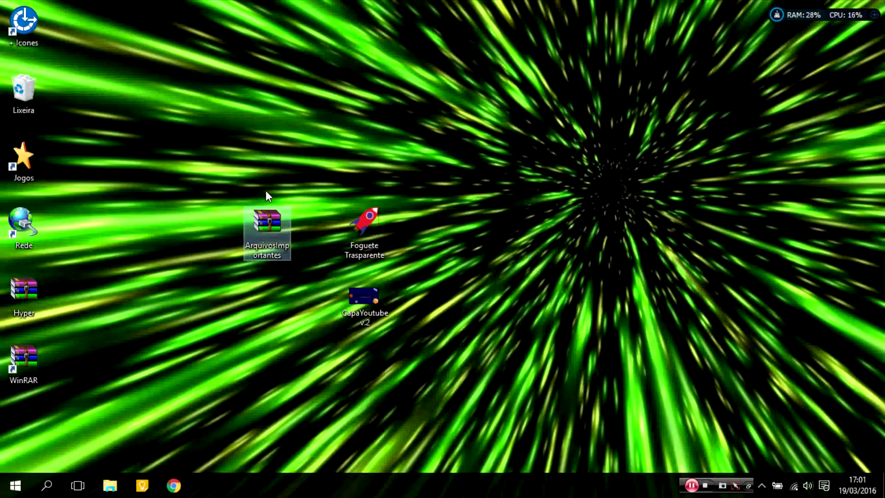